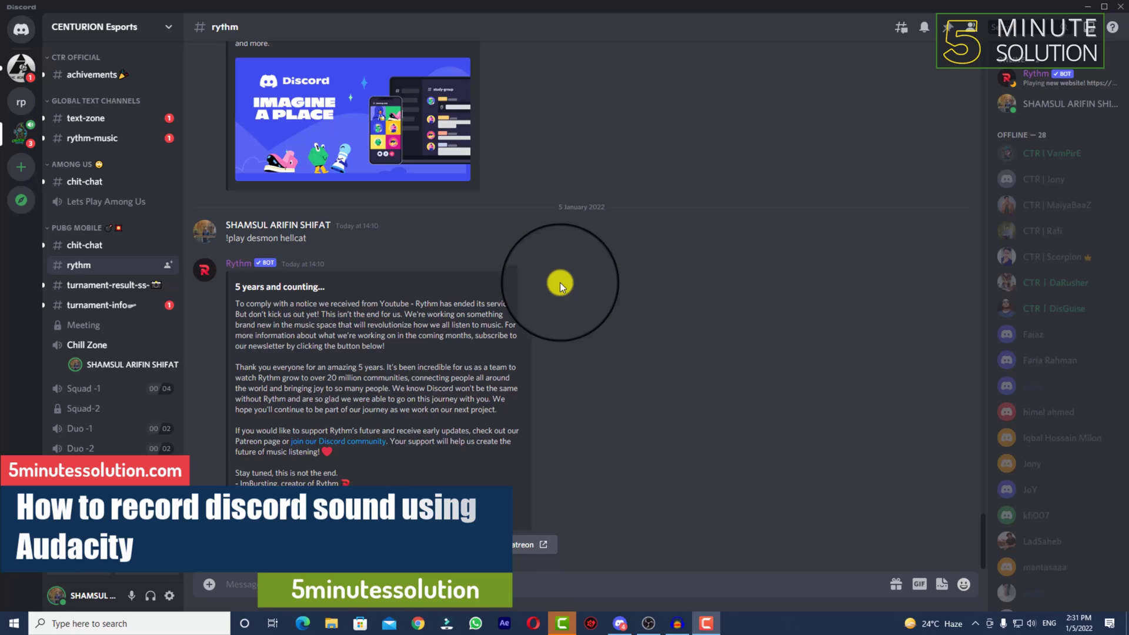
Open Windows Sound settings on the Recording tab, where Stereo Mix is disabled, and centre the window
right_click(1038, 628)
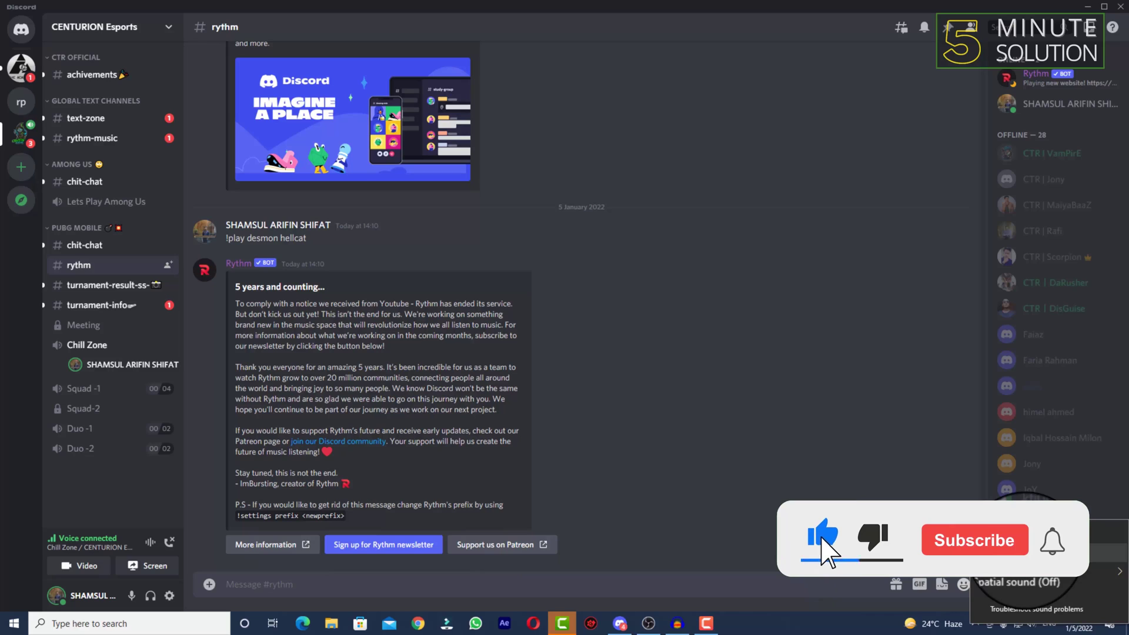
click(1030, 552)
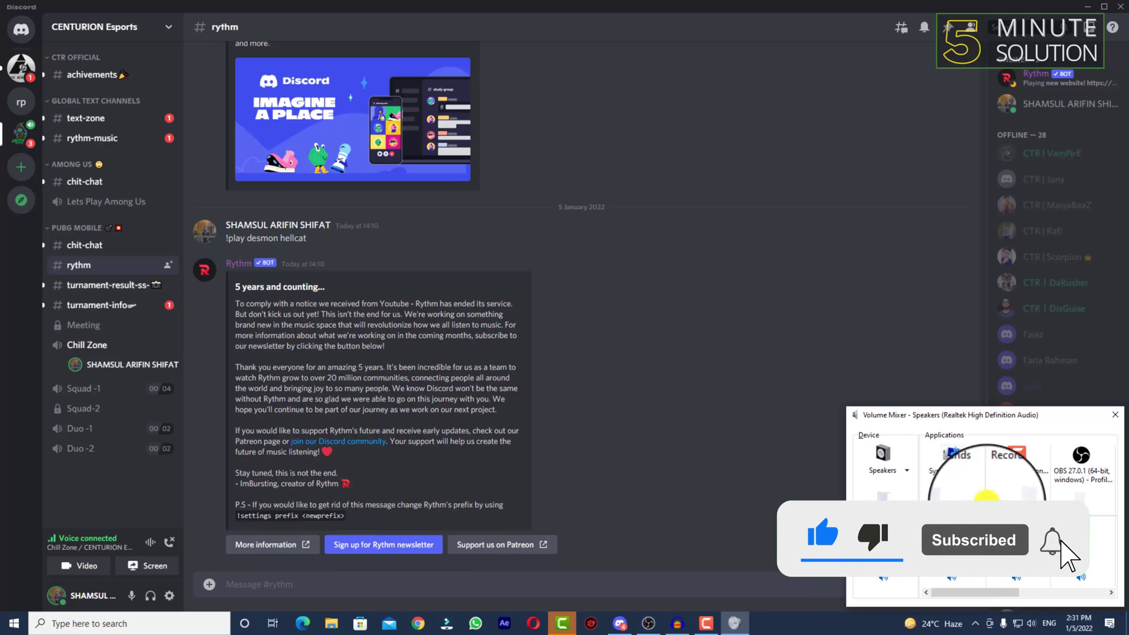
click(949, 459)
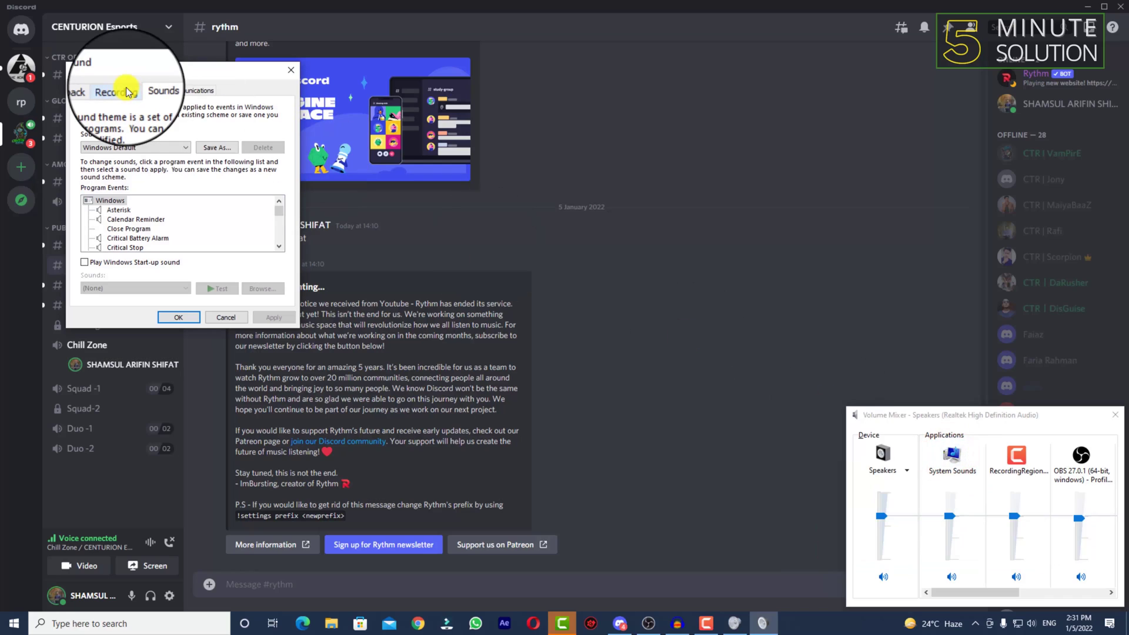
click(127, 92)
drag(133, 72, 595, 120)
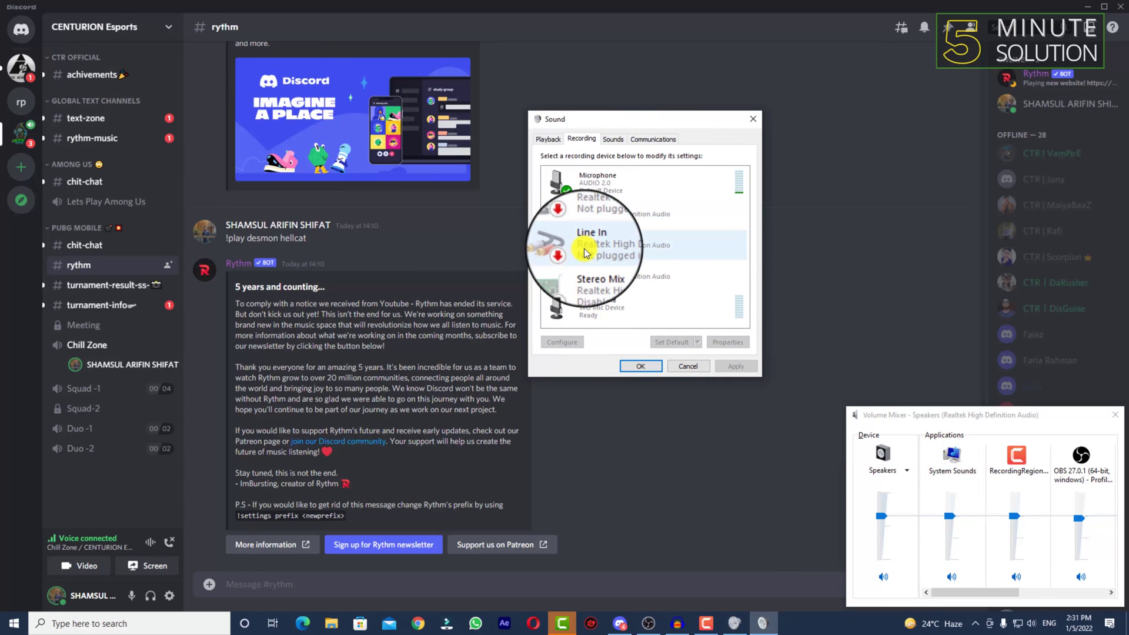
Enable the Stereo Mix device and keep Discord on its current input with Don't switch
right_click(599, 276)
click(606, 286)
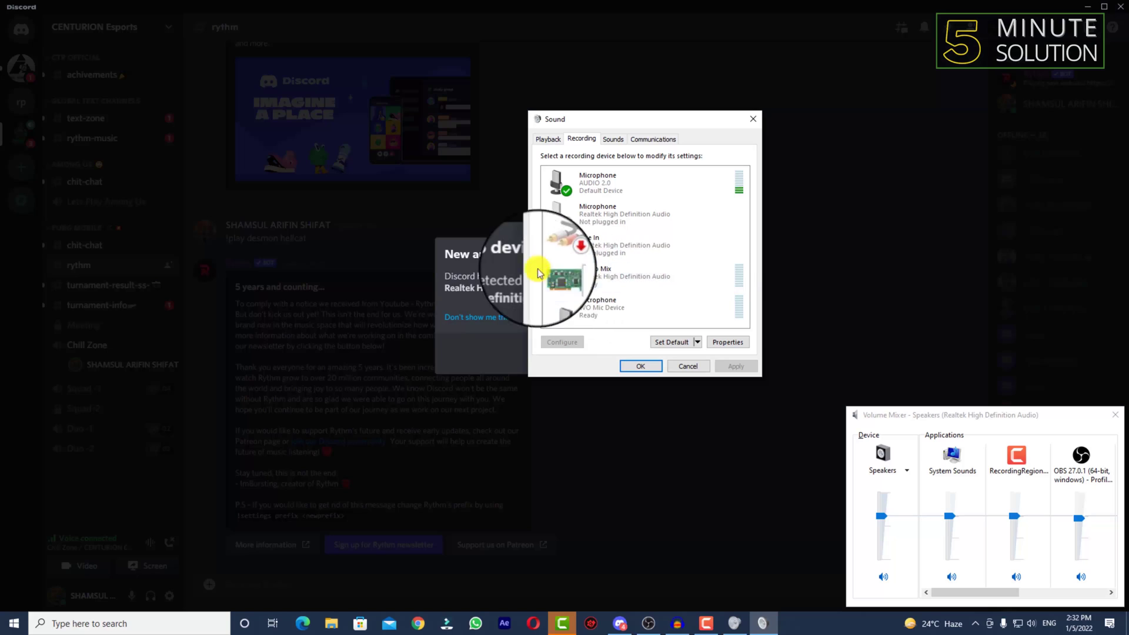
click(501, 257)
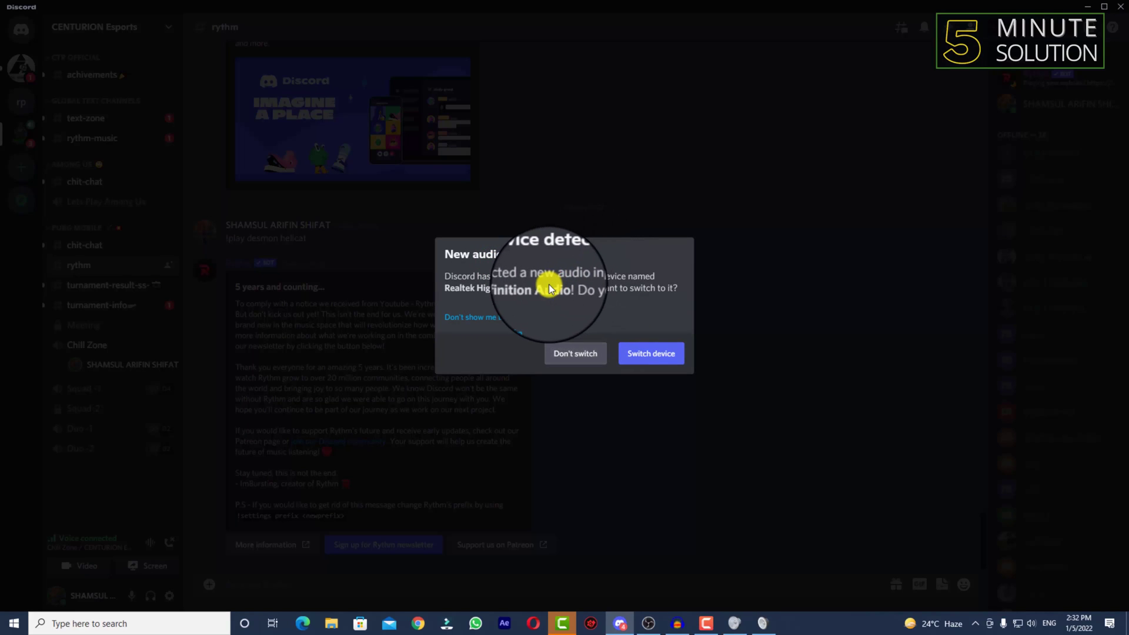
click(580, 353)
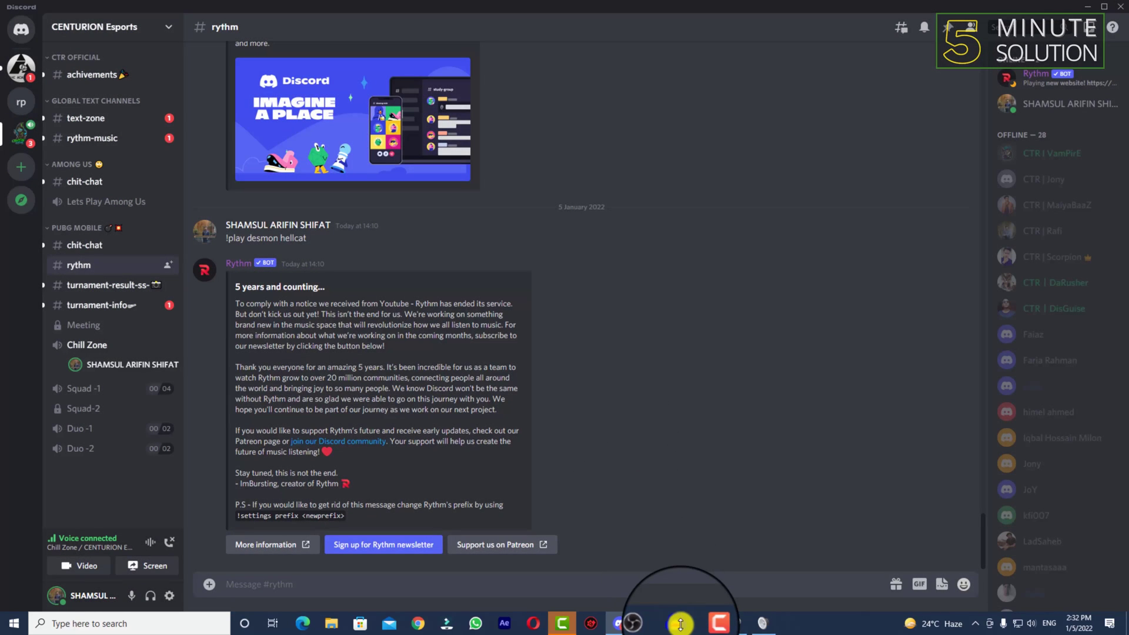
Reopen Sound settings' recording devices and select Stereo Mix, now showing Ready
right_click(1031, 623)
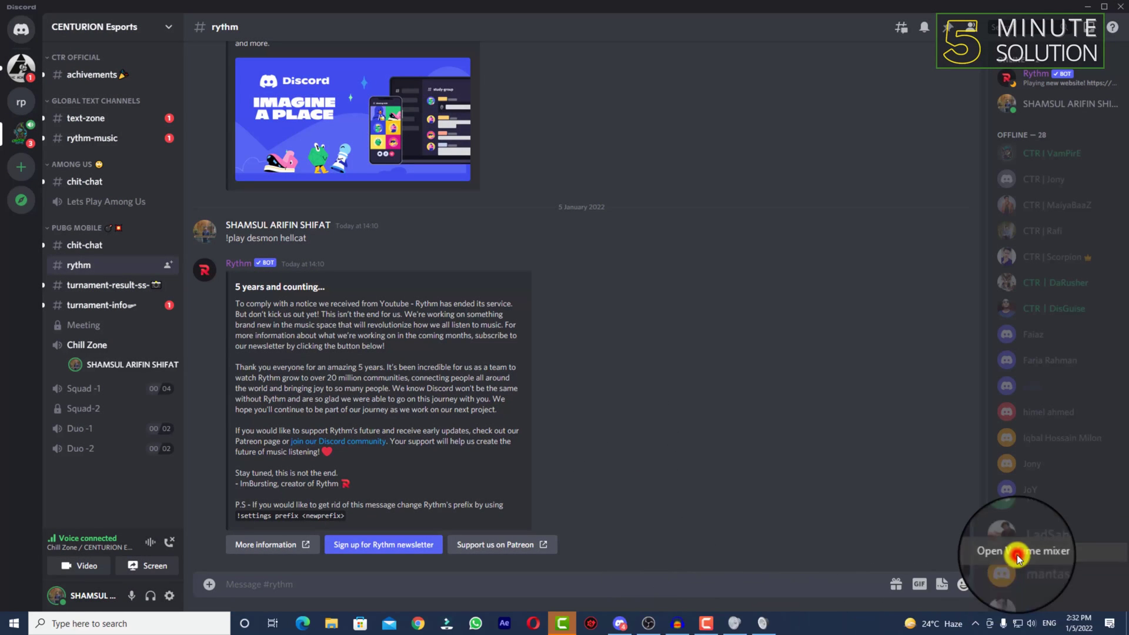
click(1018, 554)
click(951, 457)
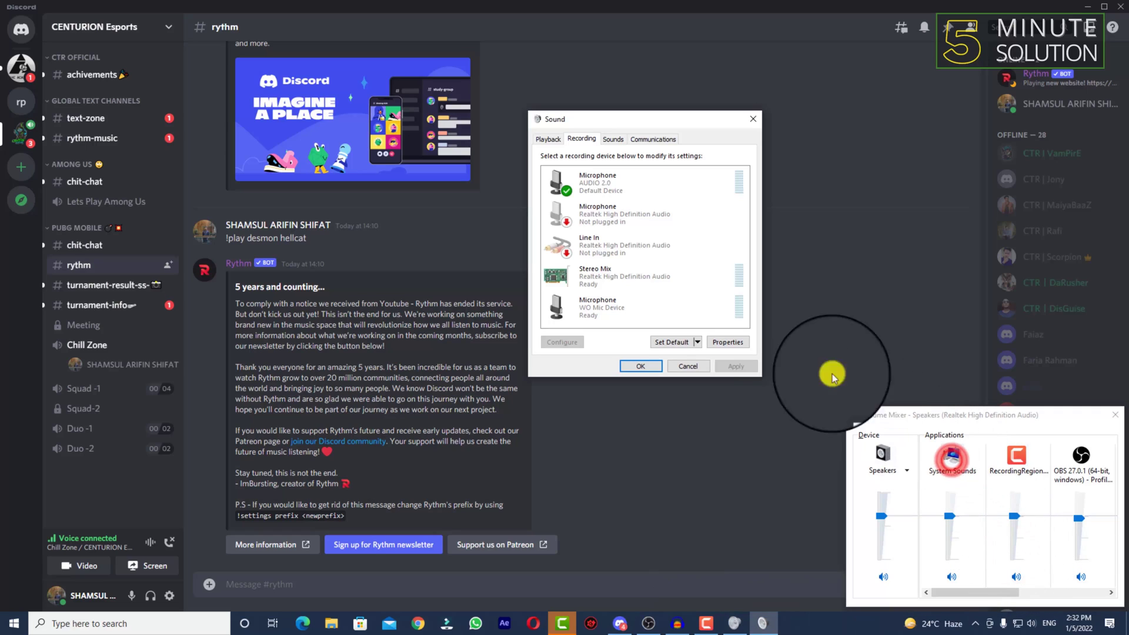
click(612, 276)
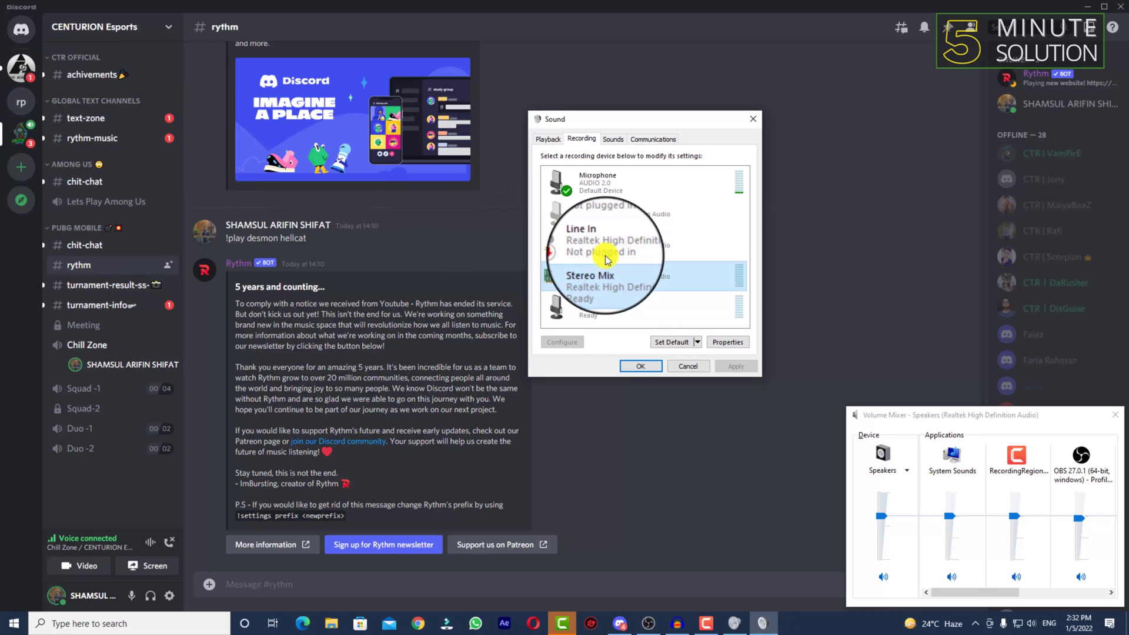
Set Audacity's recording device to Stereo Mix (Realtek High Definition Audio) instead of the AUDIO 2.0 microphone
click(678, 625)
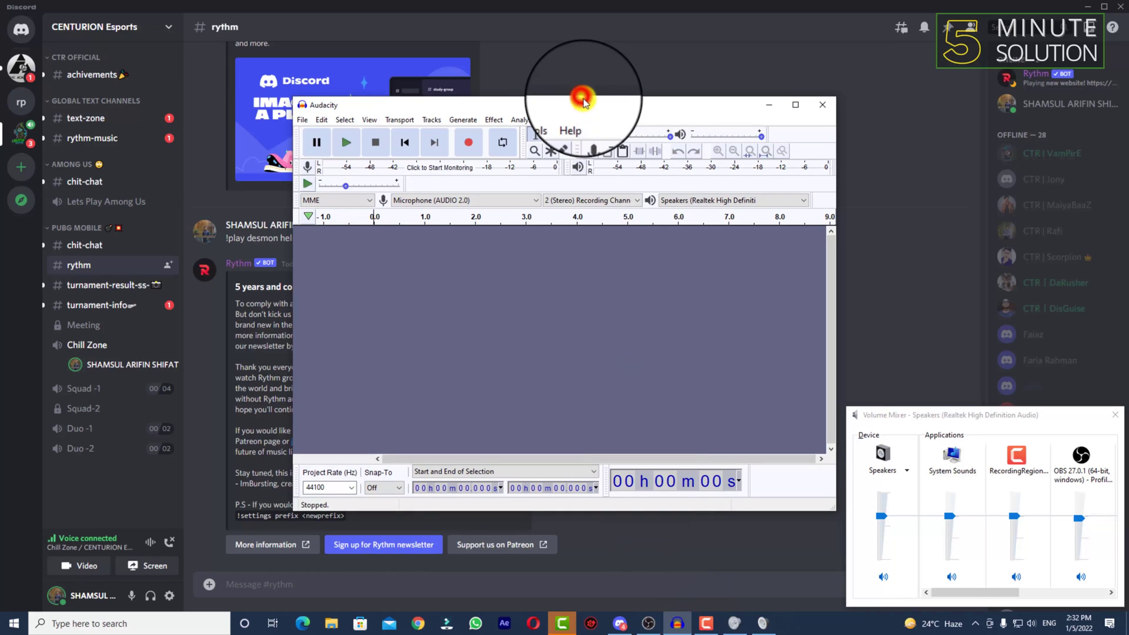
drag(592, 107, 746, 128)
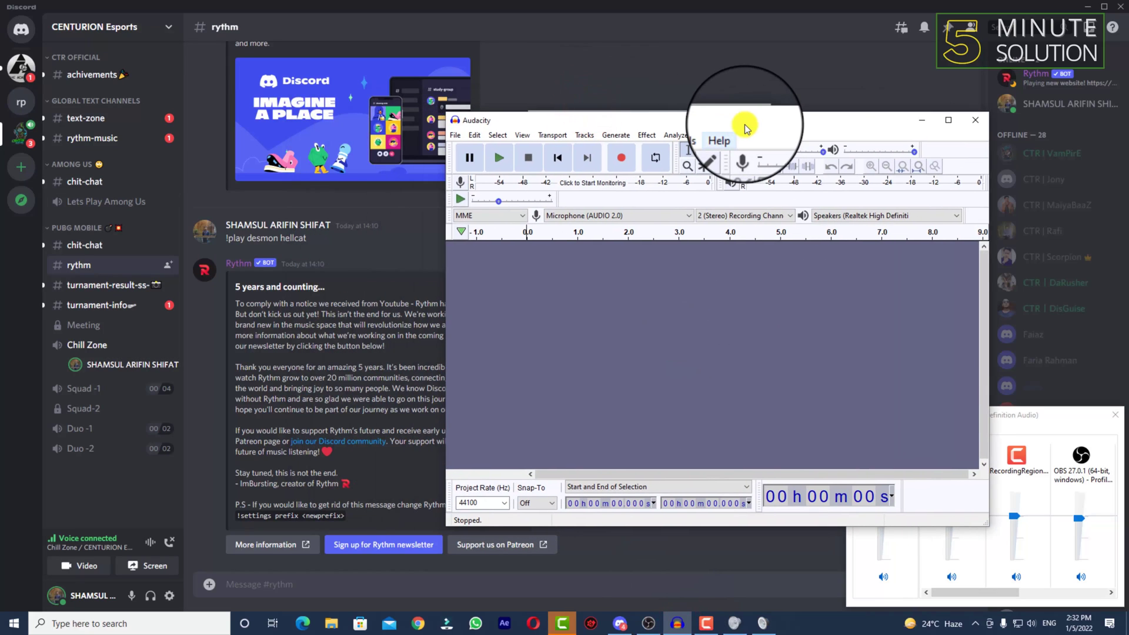
click(587, 218)
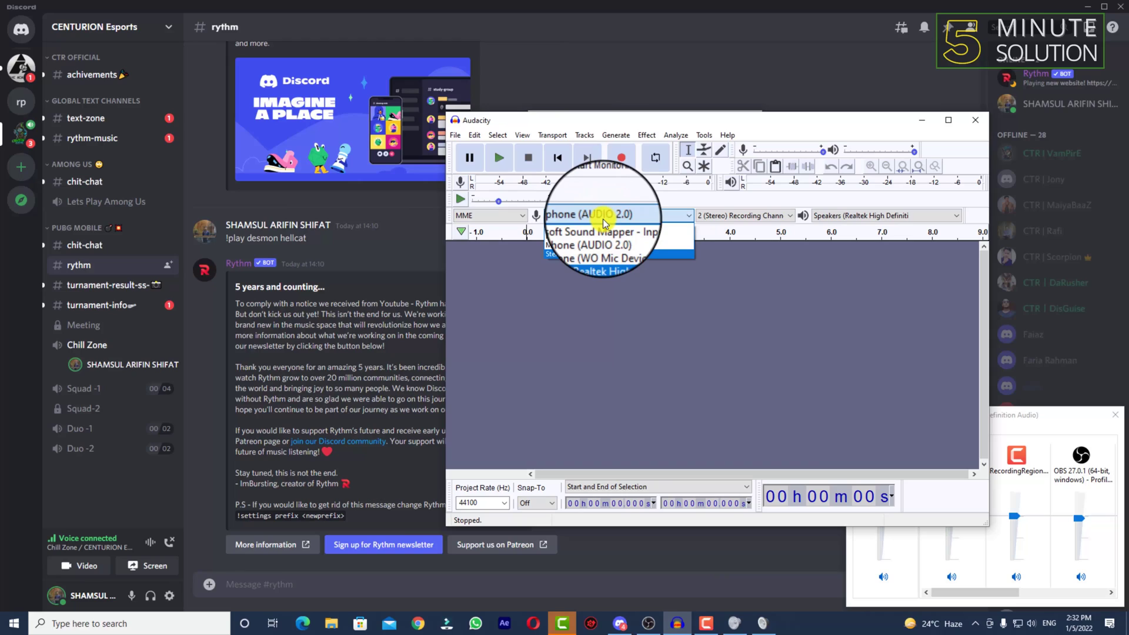
click(608, 257)
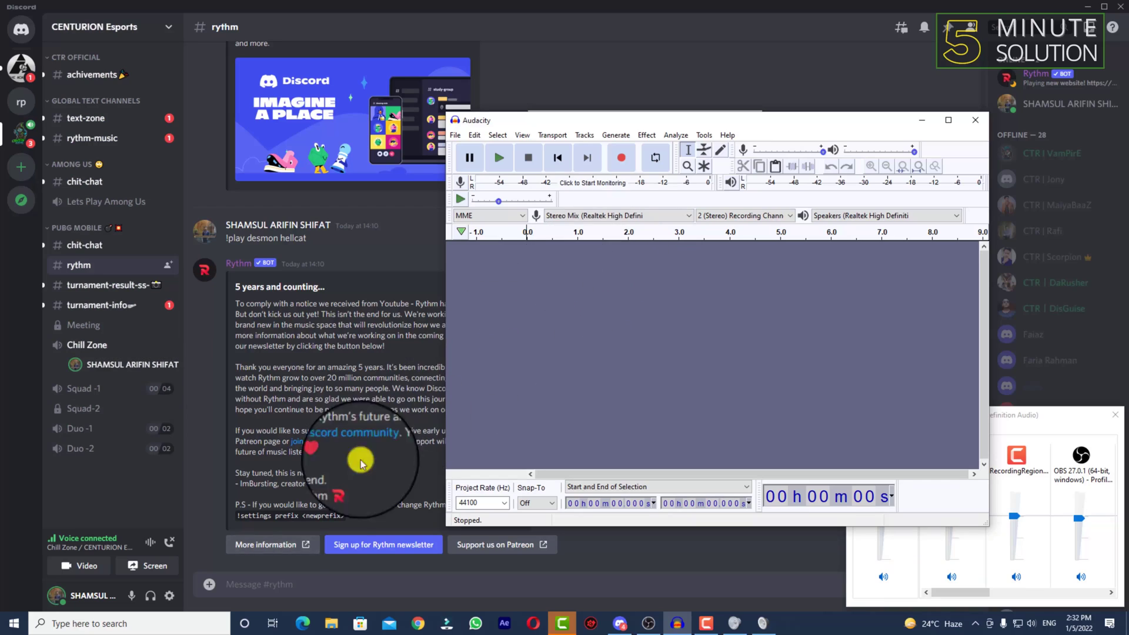
Start a Discord file upload and browse the drives toward New Volume (H:)
click(209, 584)
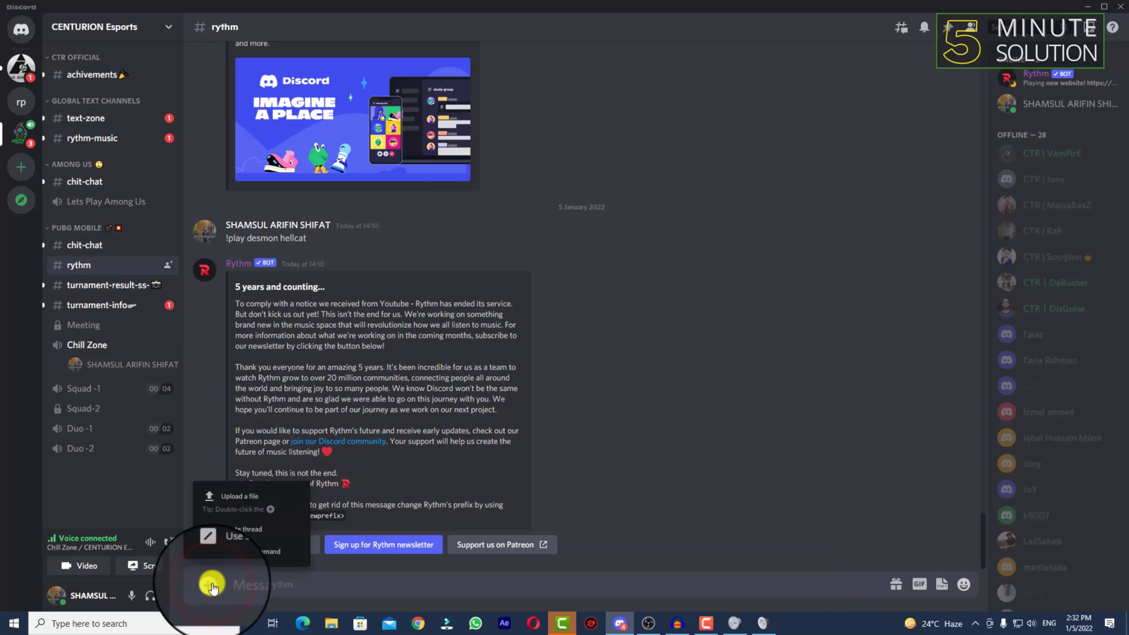
click(243, 497)
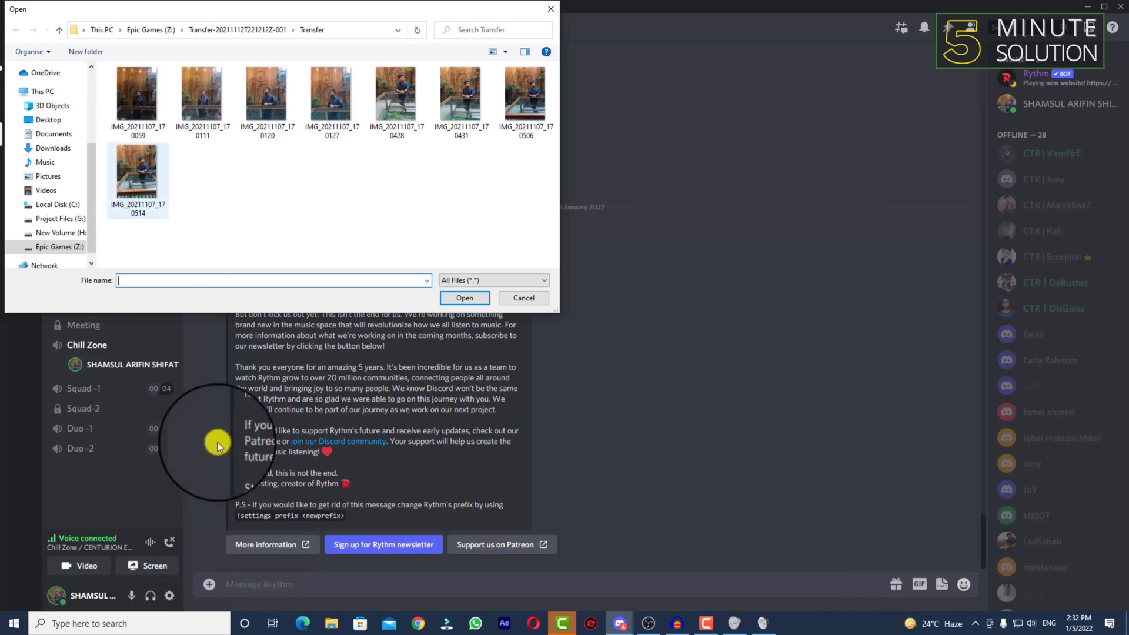
click(71, 218)
click(77, 247)
scroll(170, 238, down, 10)
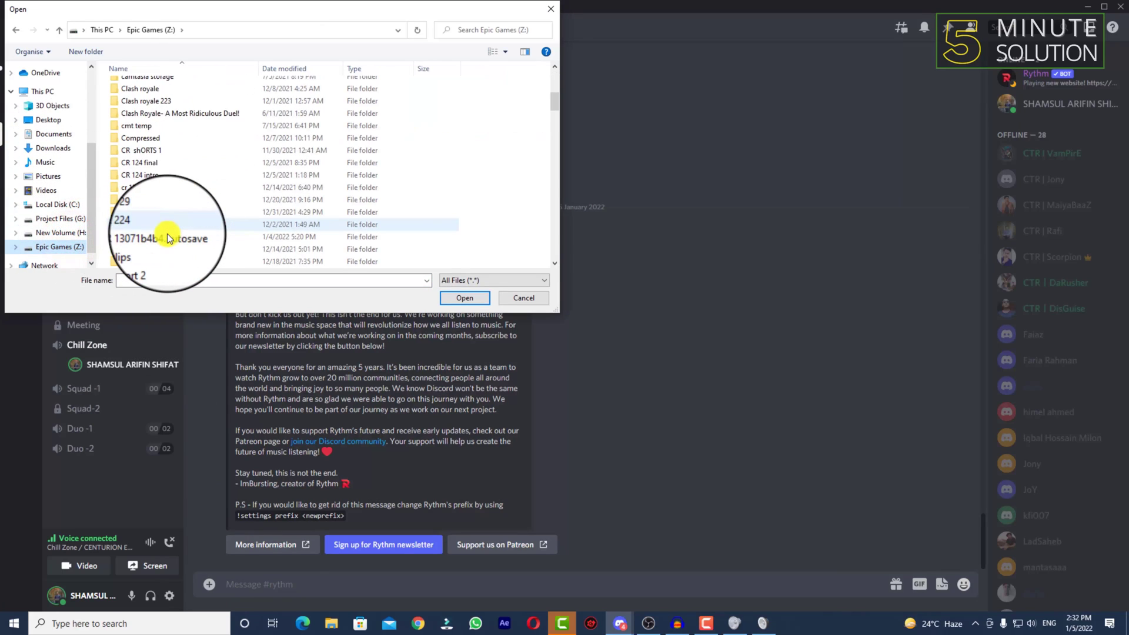
scroll(170, 238, down, 2)
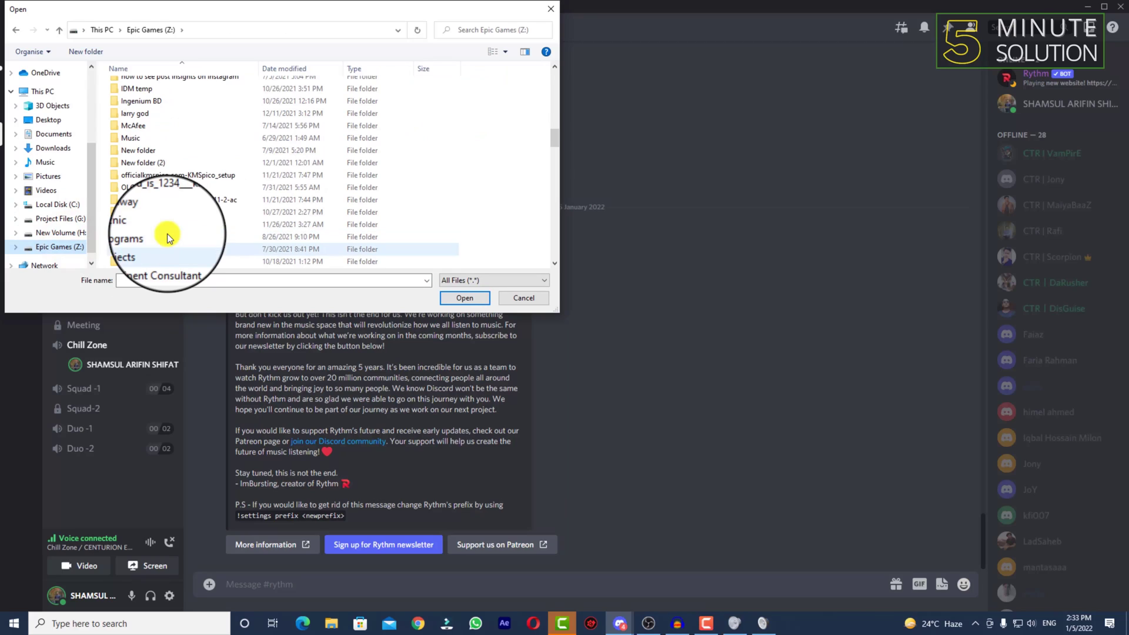
scroll(170, 238, down, 6)
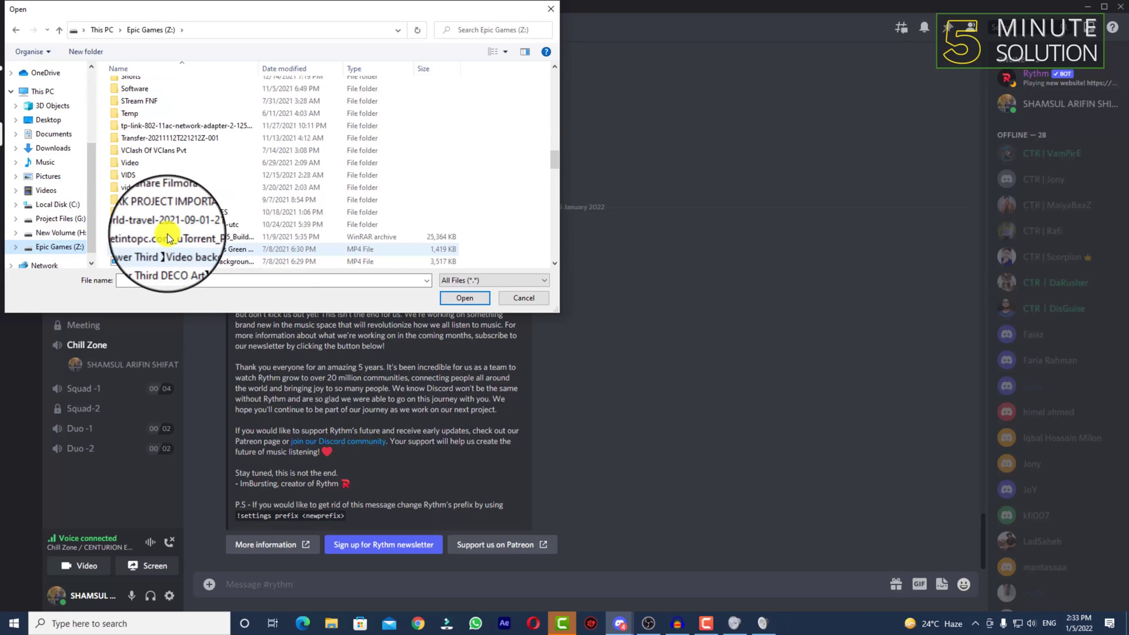
click(162, 199)
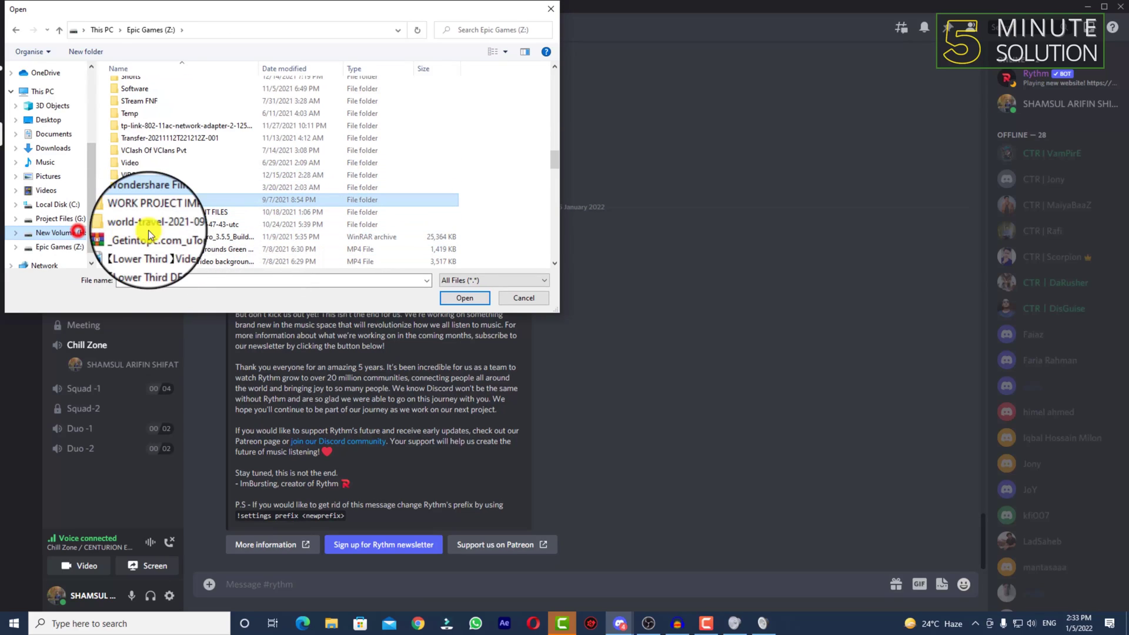
scroll(151, 227, down, 10)
Attach 32Stitches - Uncharted [NCS Release].mp3 from Youtube Materials > Music
click(148, 202)
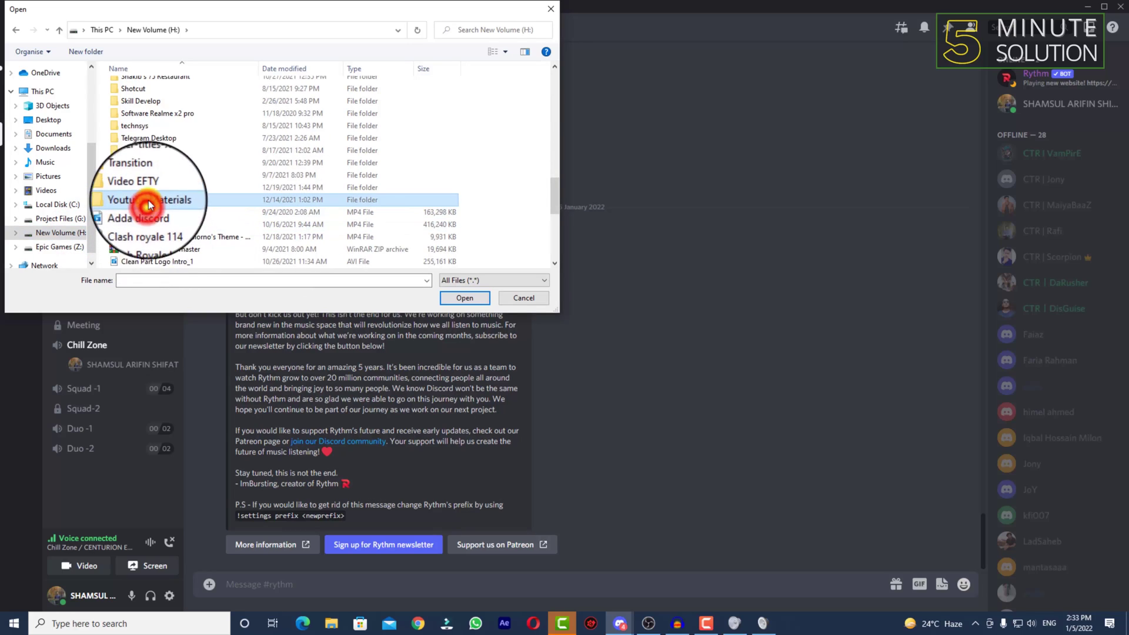
double_click(149, 201)
double_click(147, 197)
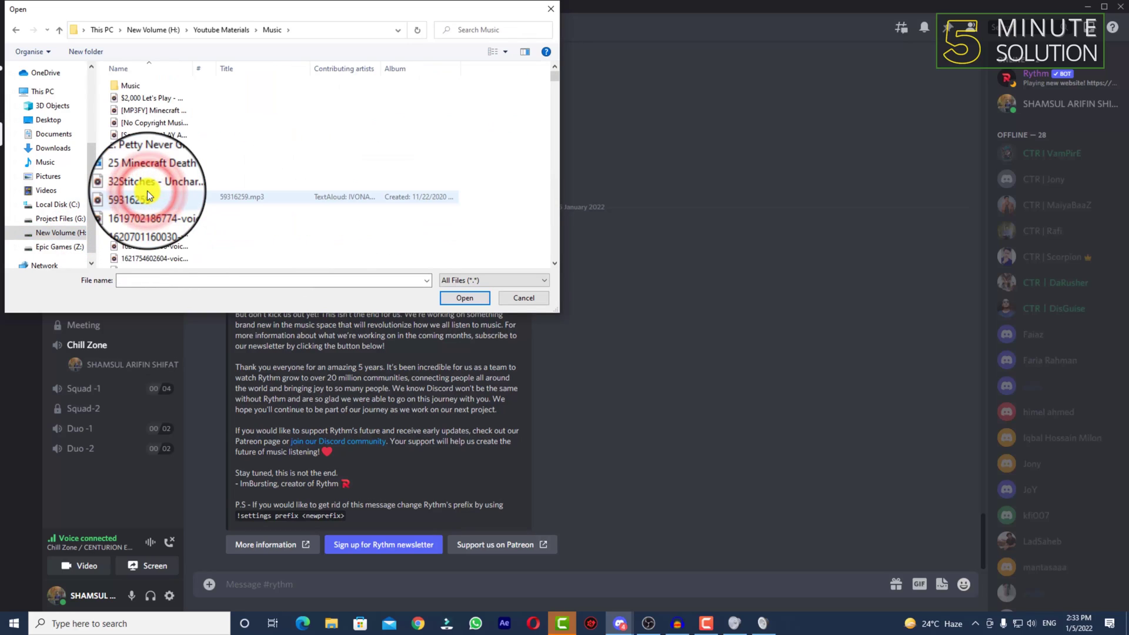
click(156, 185)
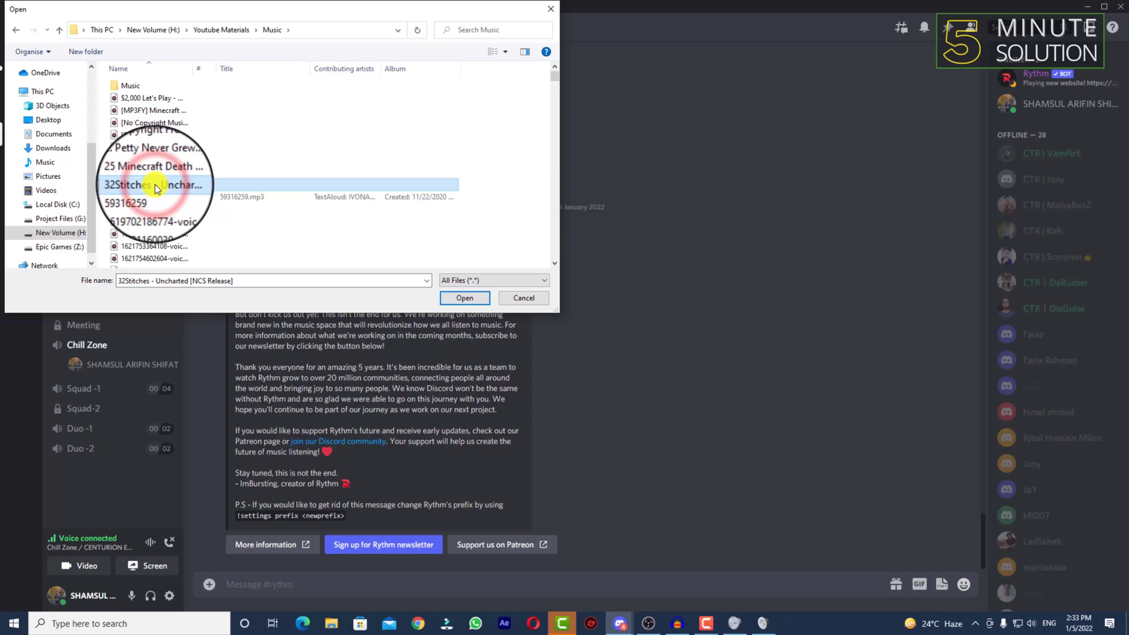
double_click(156, 186)
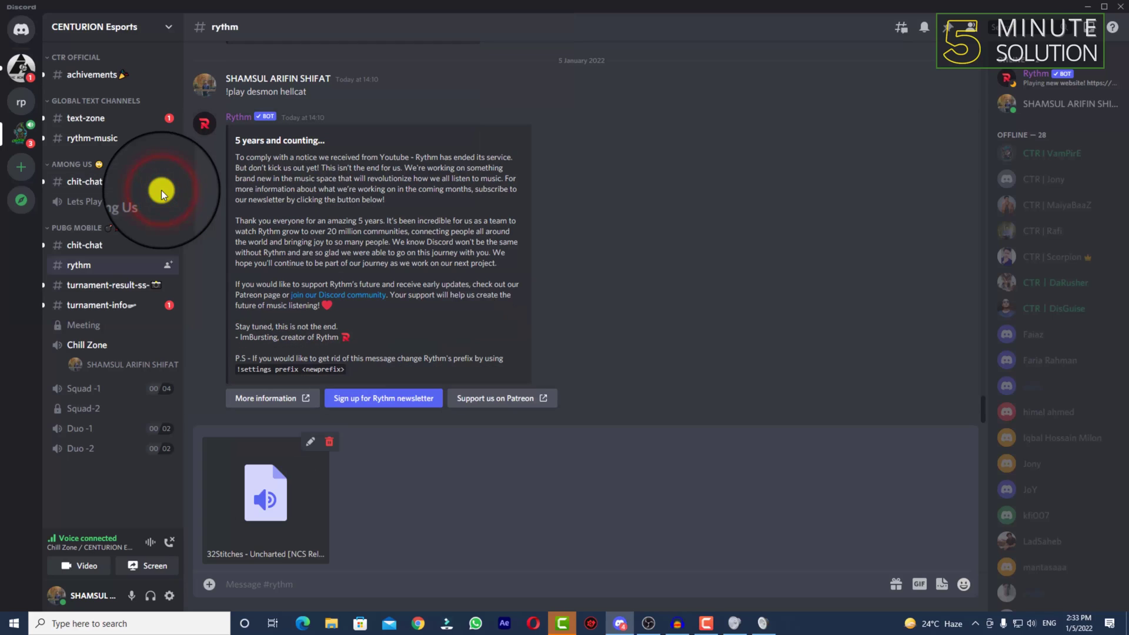
Post the attachment to the rythm channel with the message 'ok'
click(759, 572)
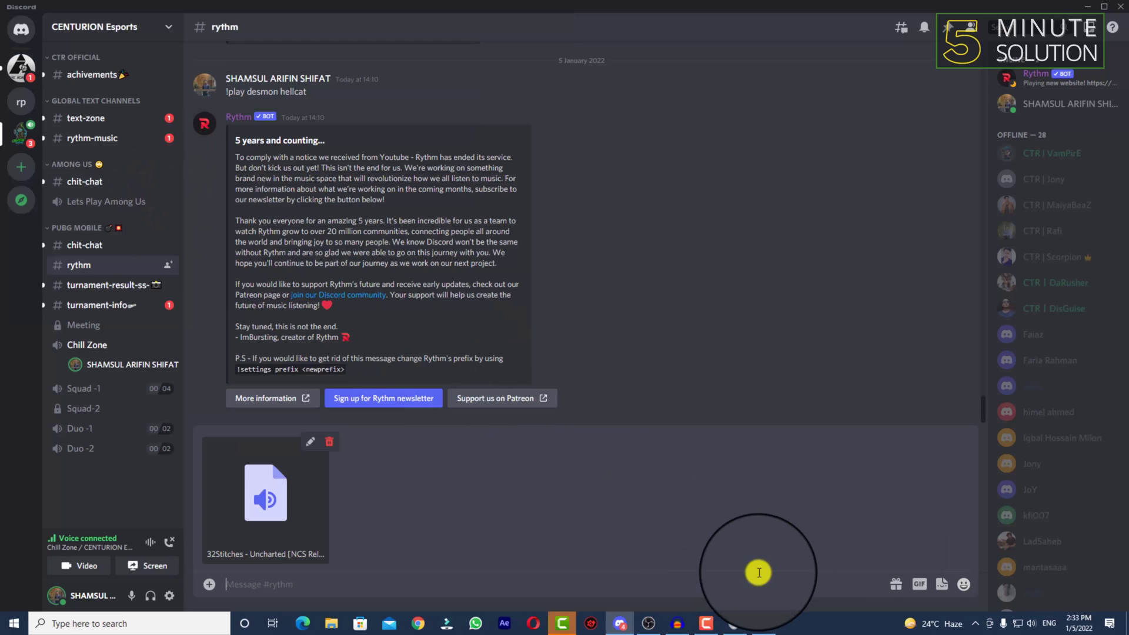
text(ok)
key(Return)
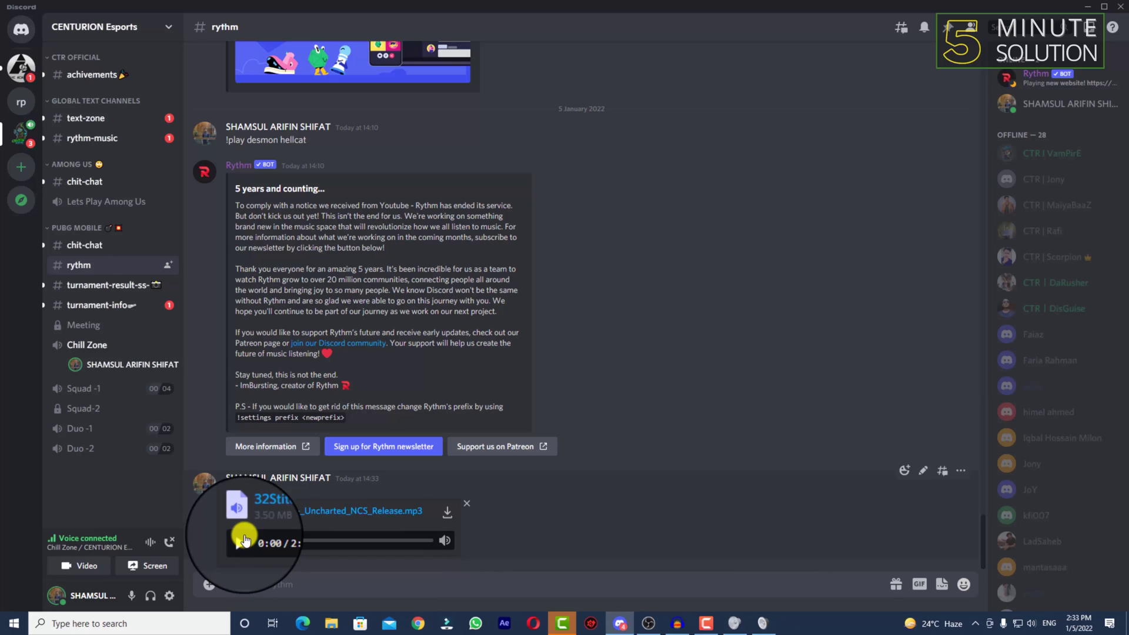
Start recording a new track in Audacity and play the mp3 in Discord
click(678, 623)
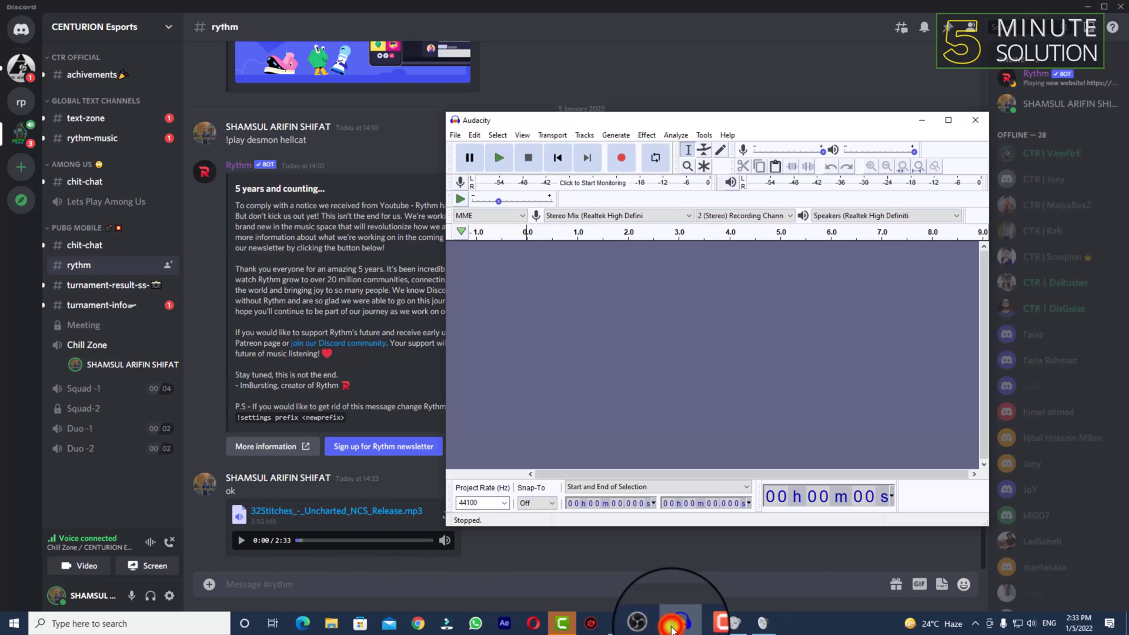
click(623, 159)
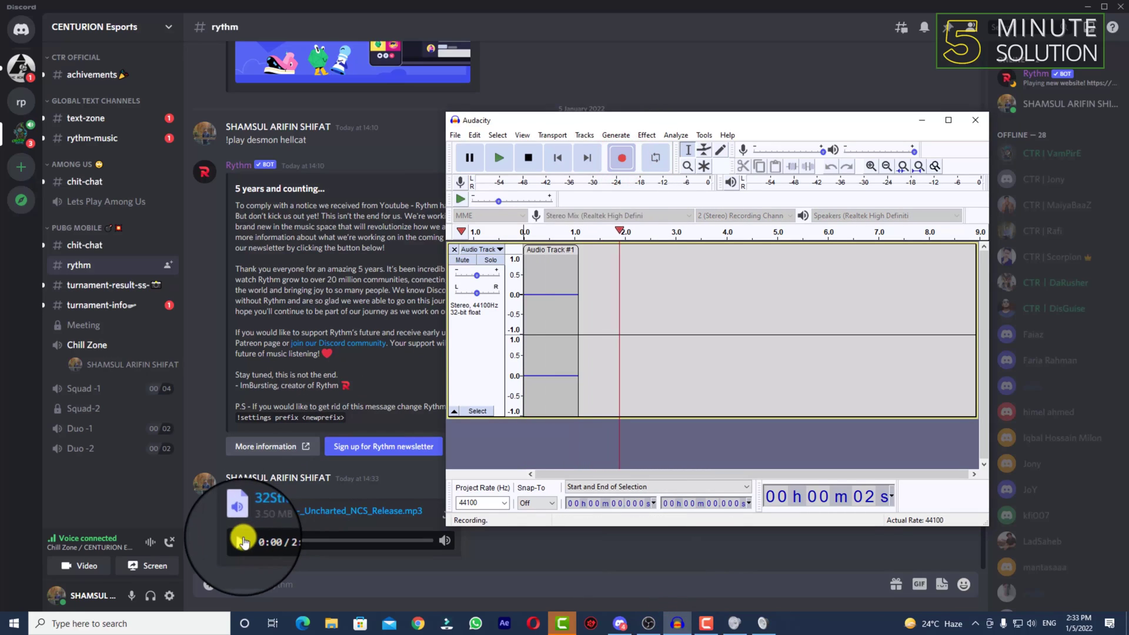
click(244, 542)
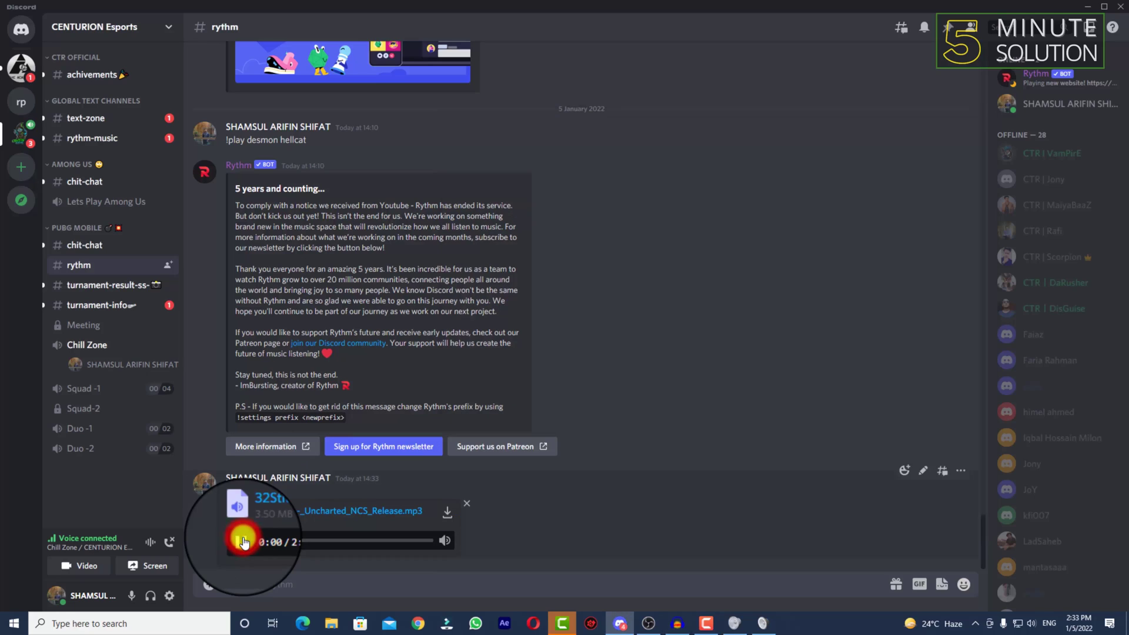
click(678, 622)
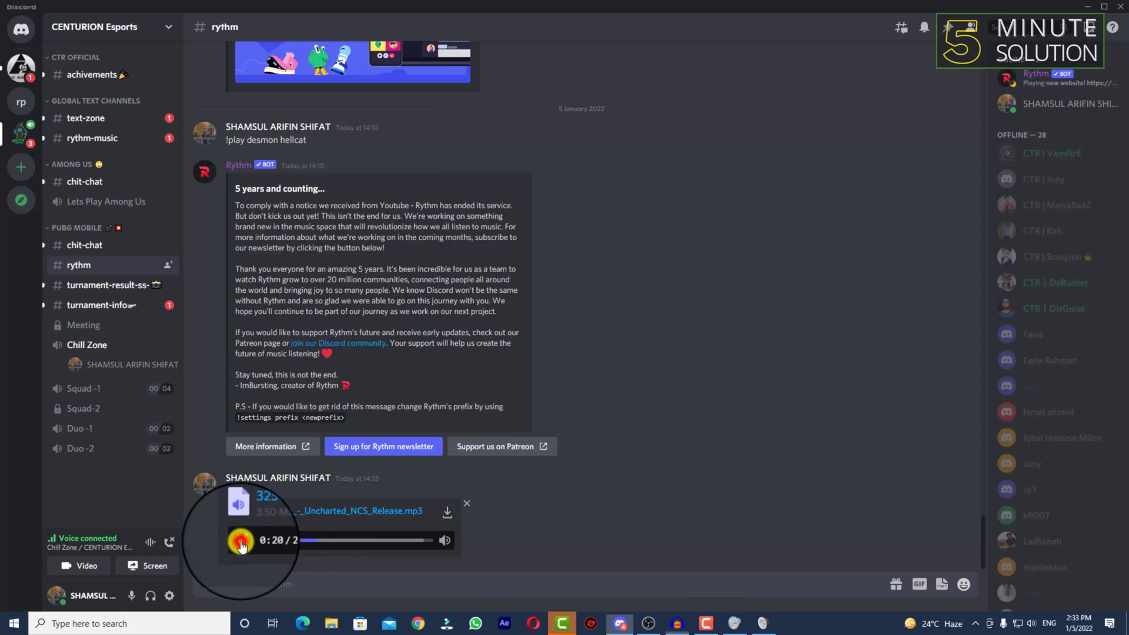
Pause the Discord player at 0:20 while Audacity keeps recording to about 32 seconds
click(241, 541)
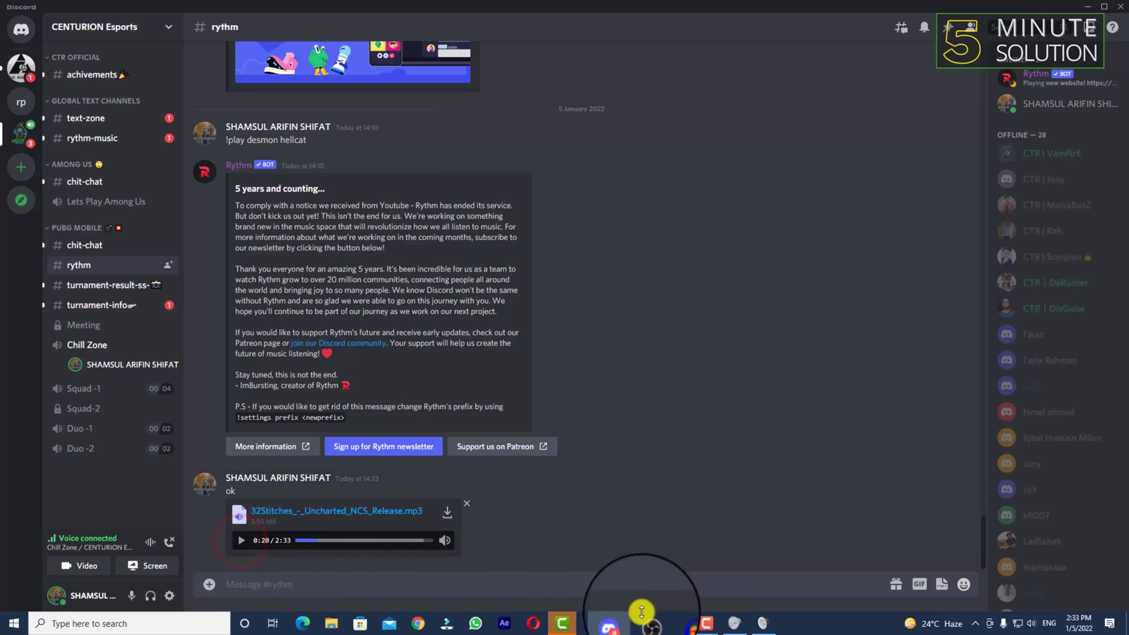
click(677, 622)
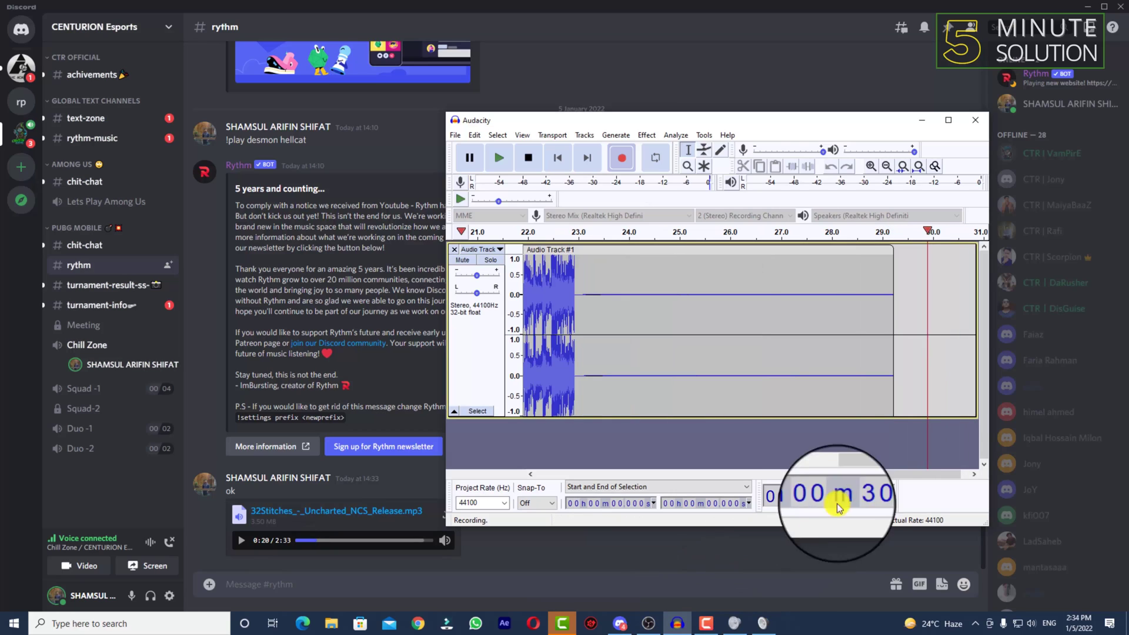
click(884, 471)
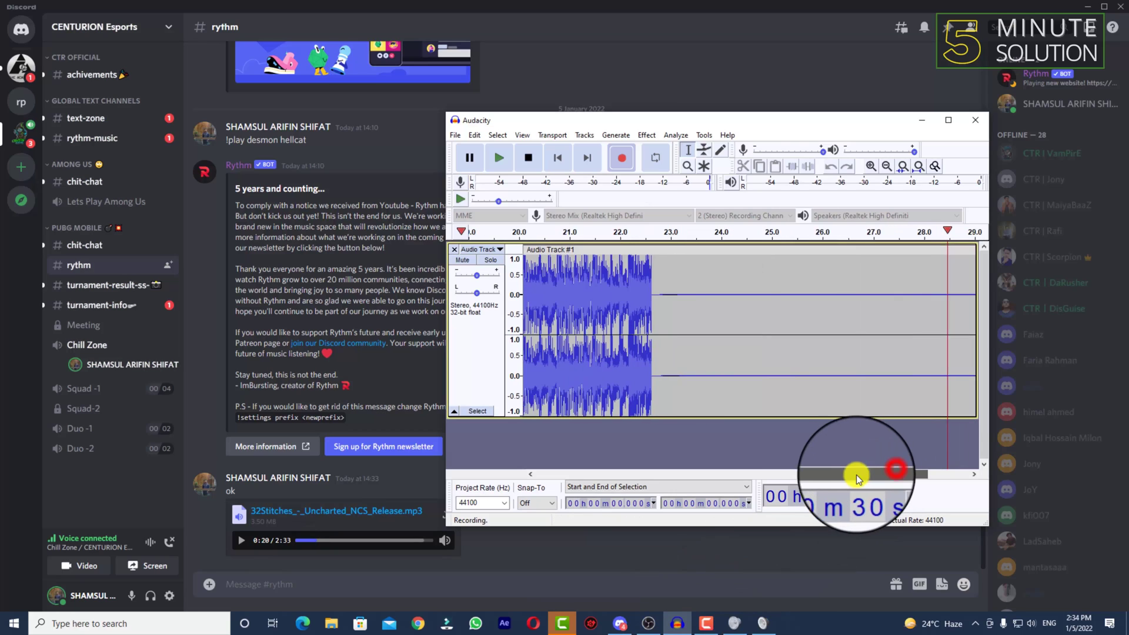
Stop recording, then play Audio Track #1 from about 2.4 seconds and stop playback
click(528, 158)
drag(860, 471, 585, 450)
click(555, 241)
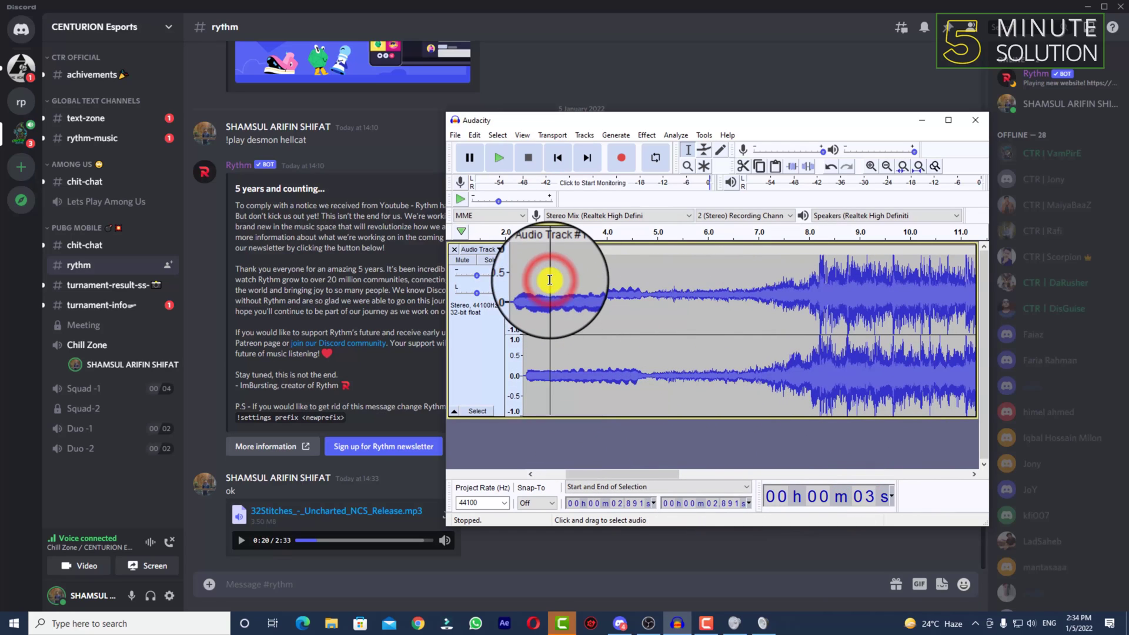
click(525, 277)
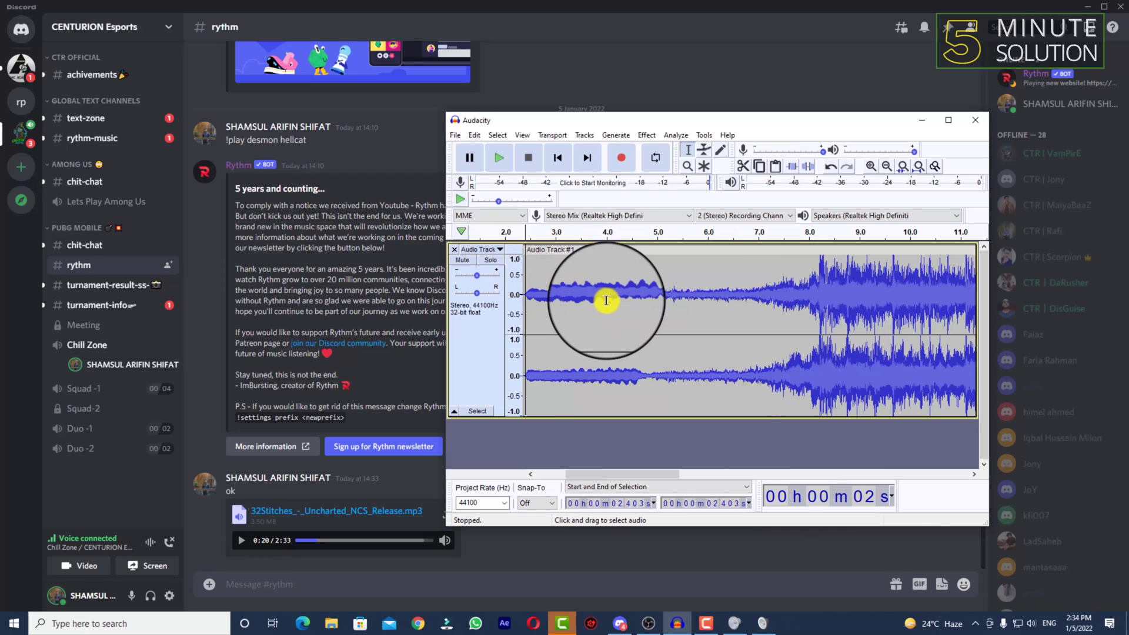
key(space)
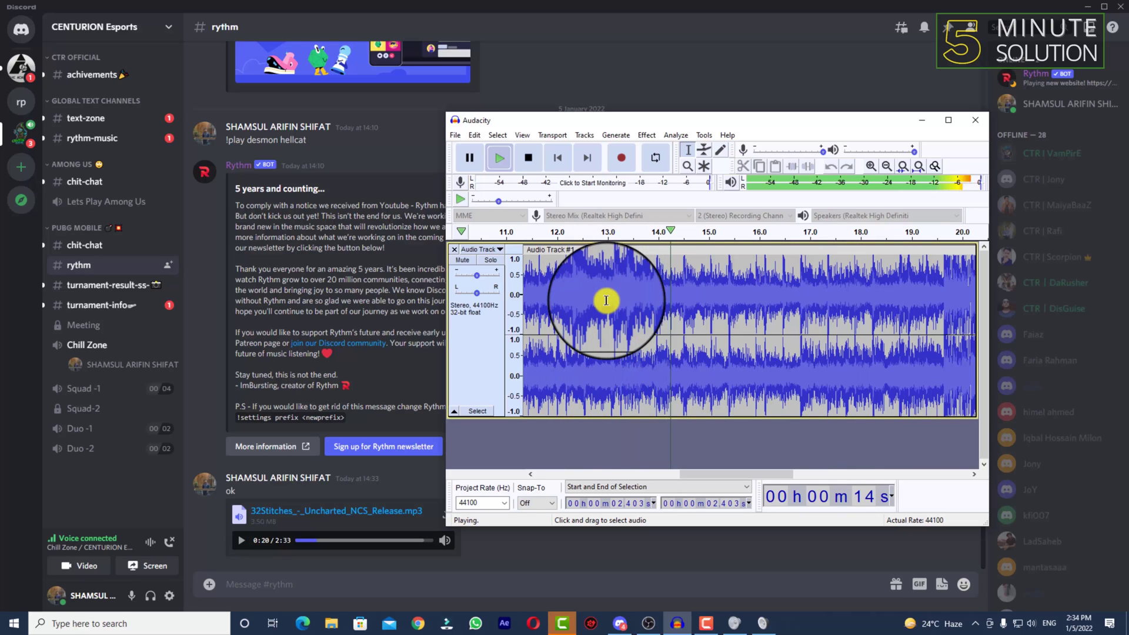
key(space)
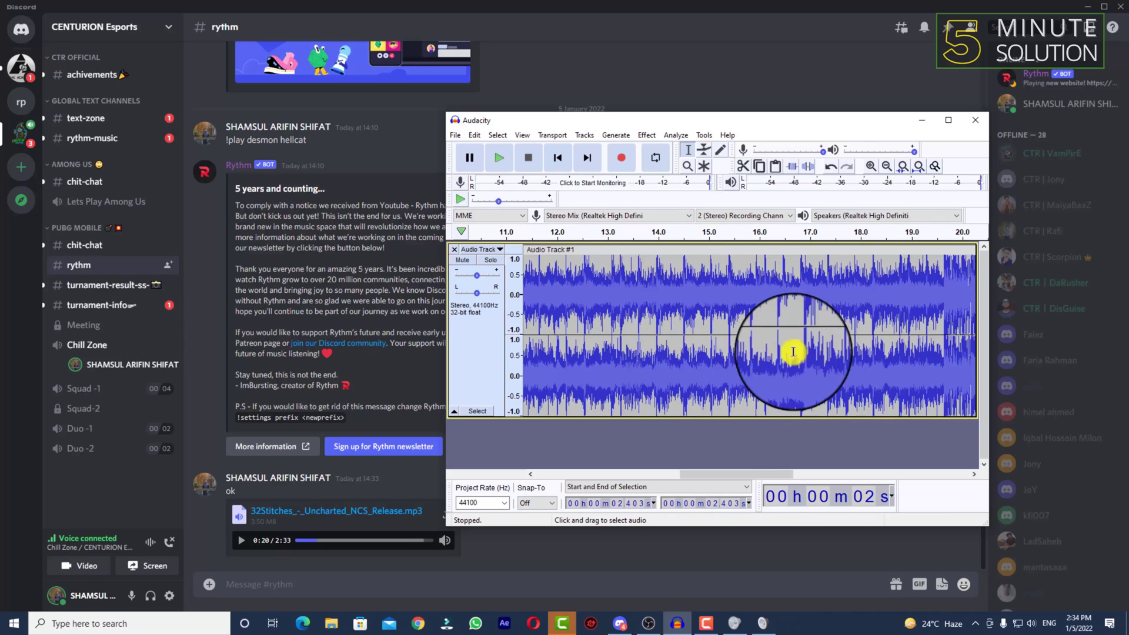
Place the cursor at 18 seconds and scroll to show 18–27 s, where the music ends near 23 seconds
click(862, 292)
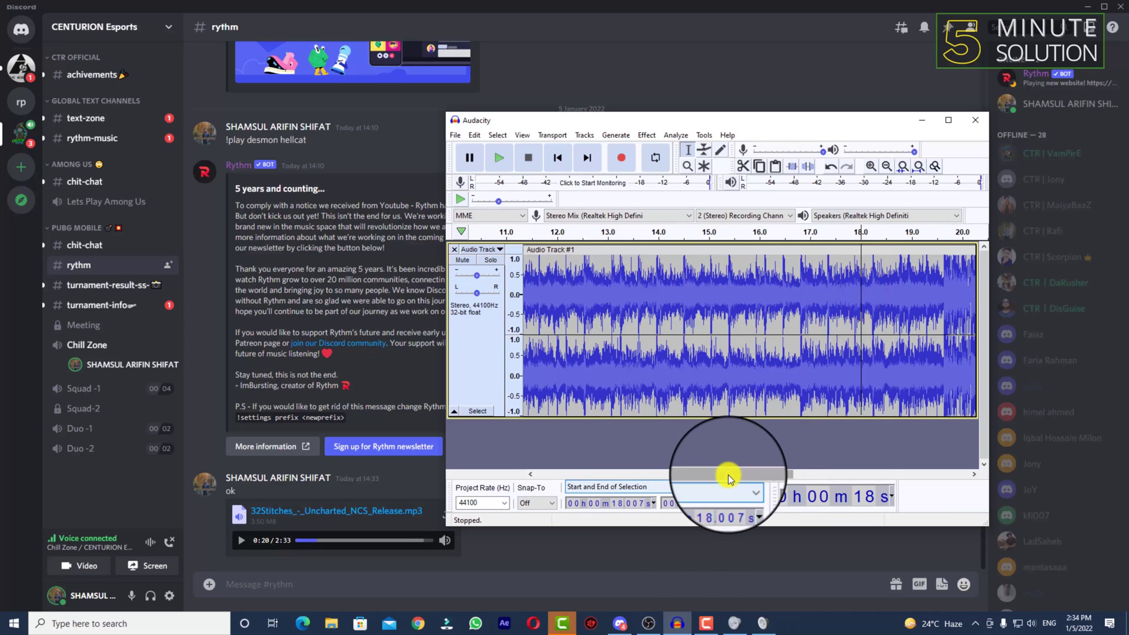
drag(728, 477, 819, 472)
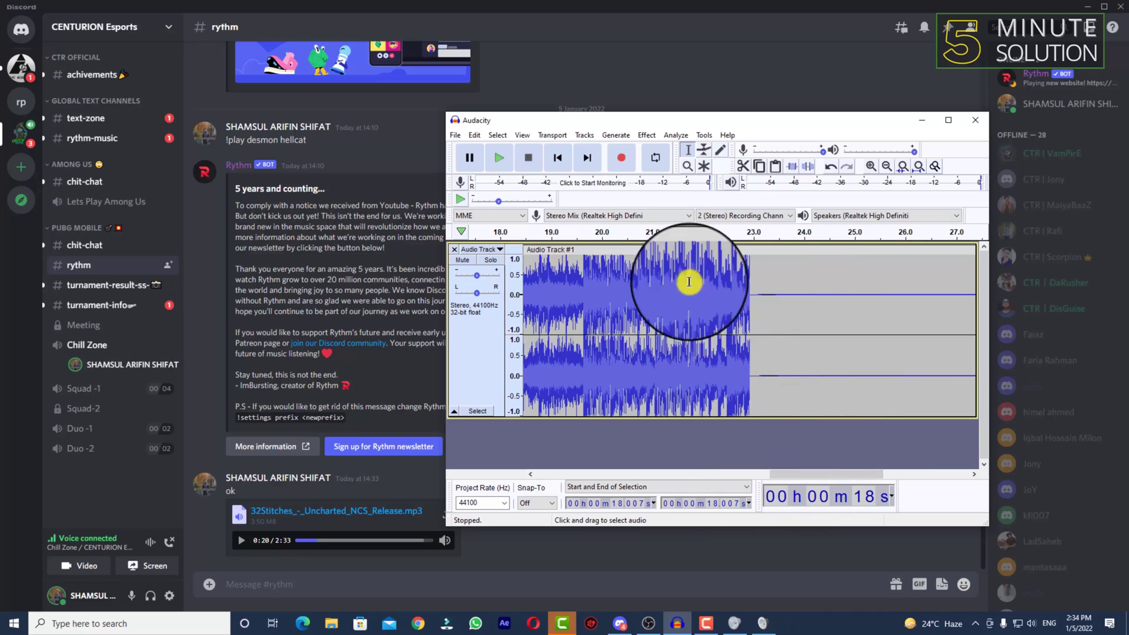